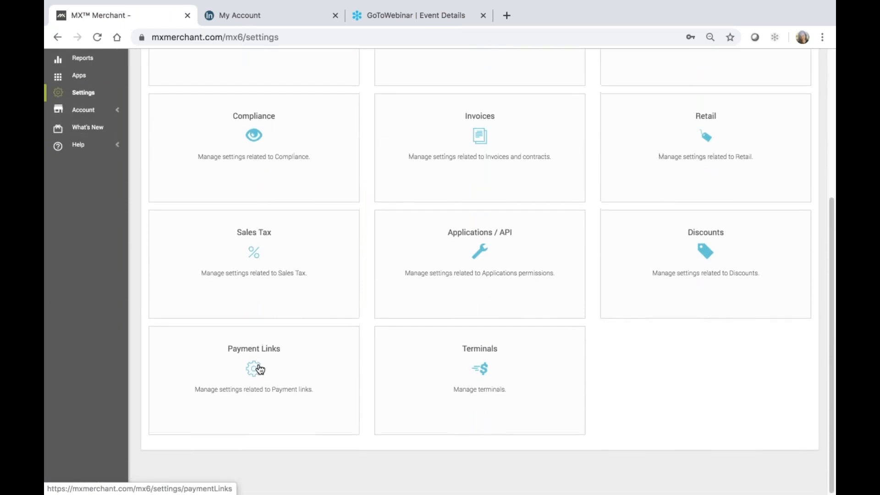
Add a new active payment link named "Monthly Pool Service Fee" with the description "54.99" in the payment link settings
left_click(293, 368)
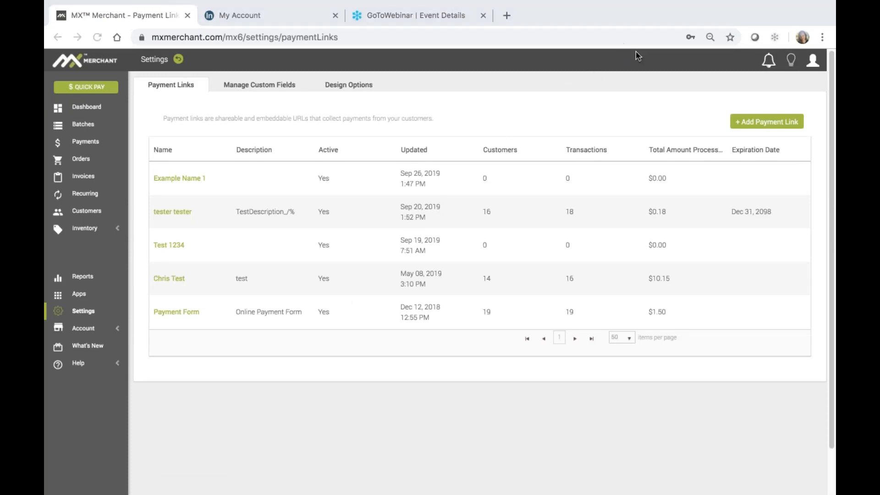
left_click(770, 123)
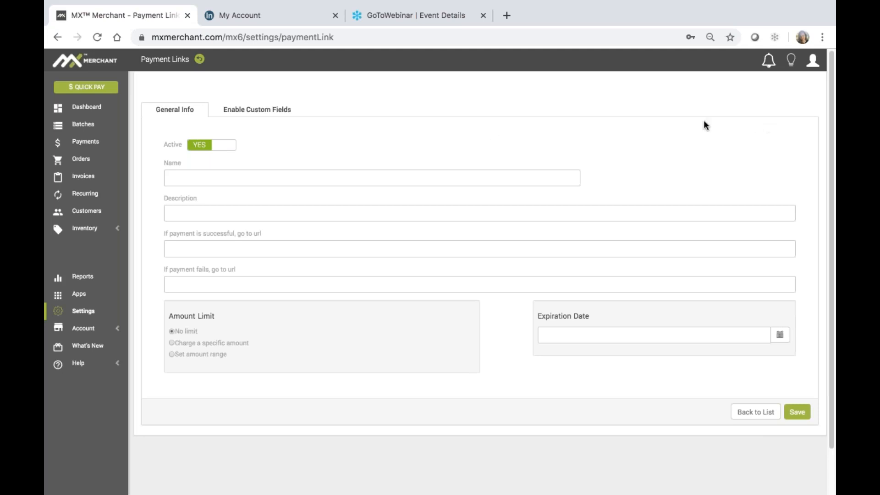
left_click(228, 152)
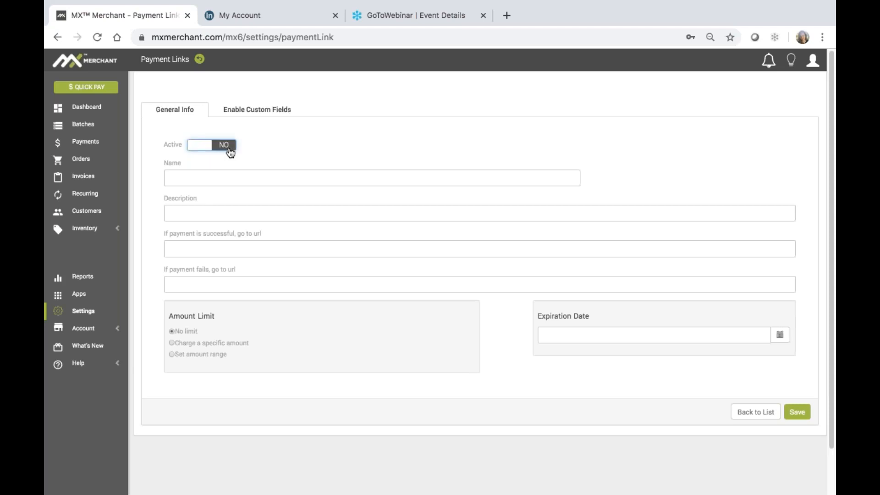
left_click(202, 151)
left_click(195, 179)
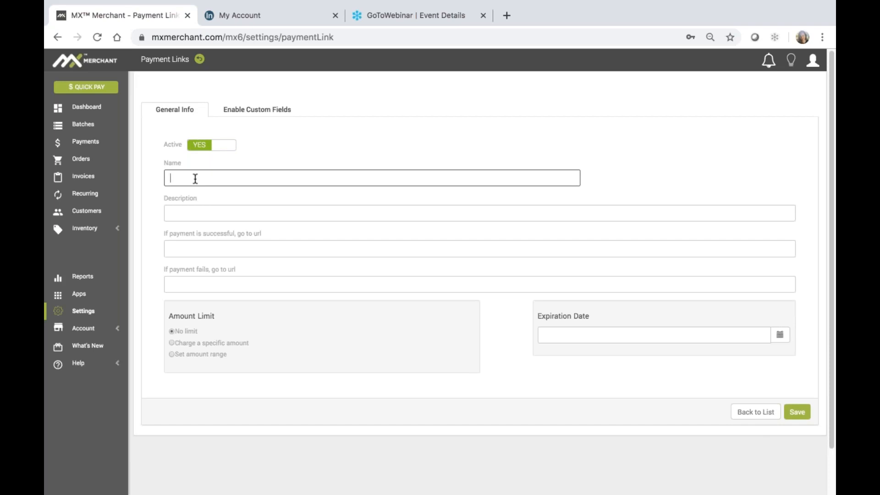
type("Month")
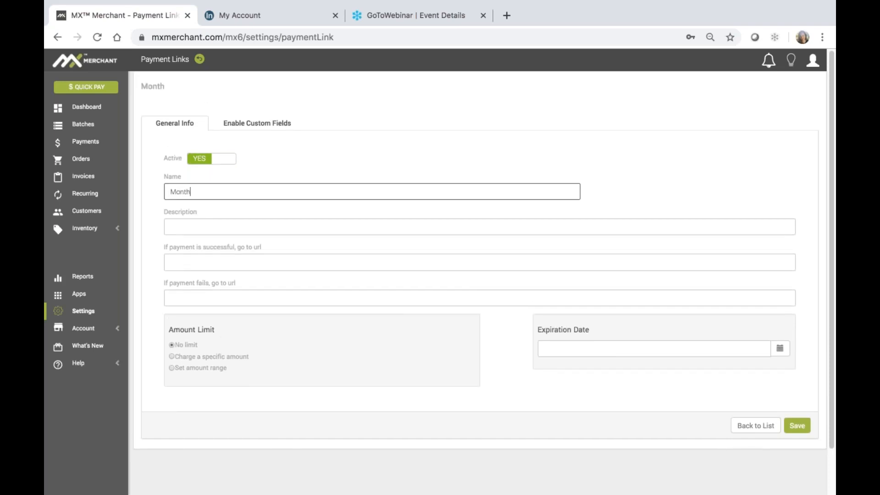
type("ly Pool Service Fee")
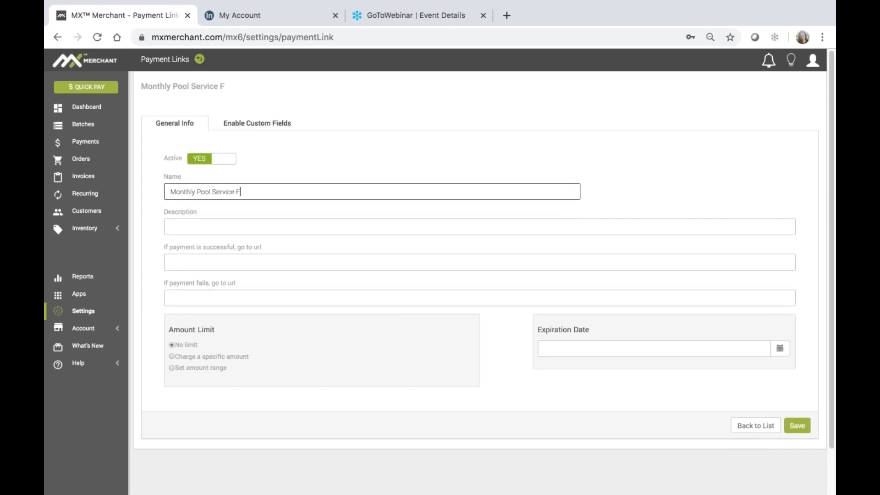
left_click(238, 227)
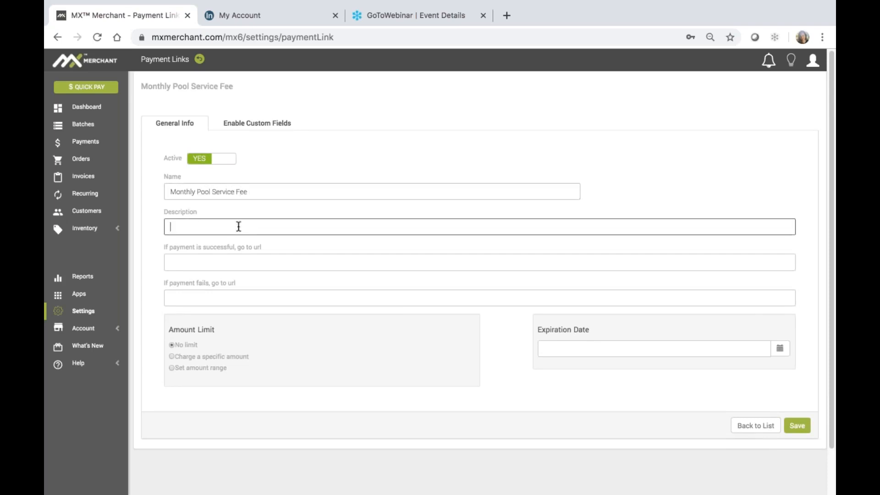
type("54.99")
Leave both redirect URLs blank and limit the payment link to a specific charge of $54.99
left_click(237, 259)
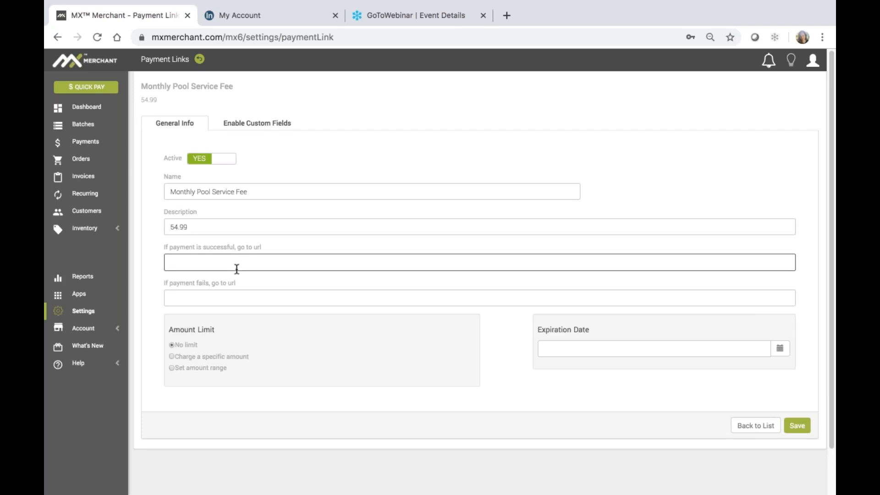
left_click(226, 299)
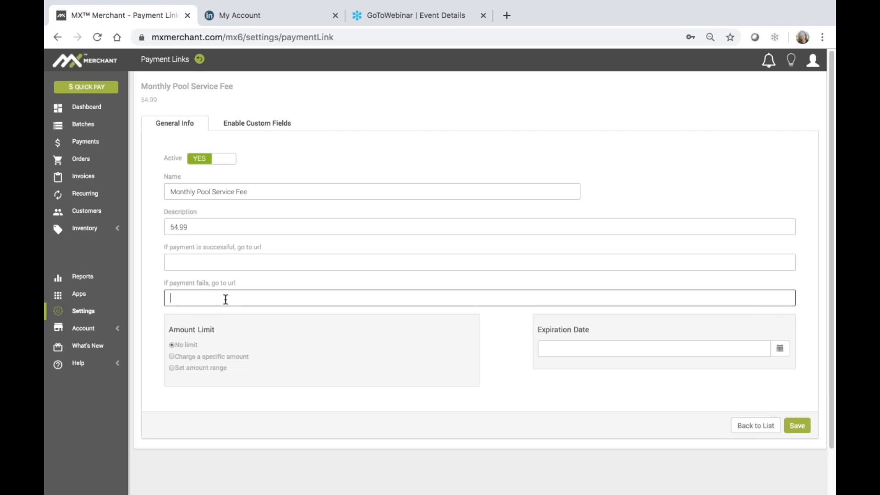
left_click(172, 357)
left_click(375, 358)
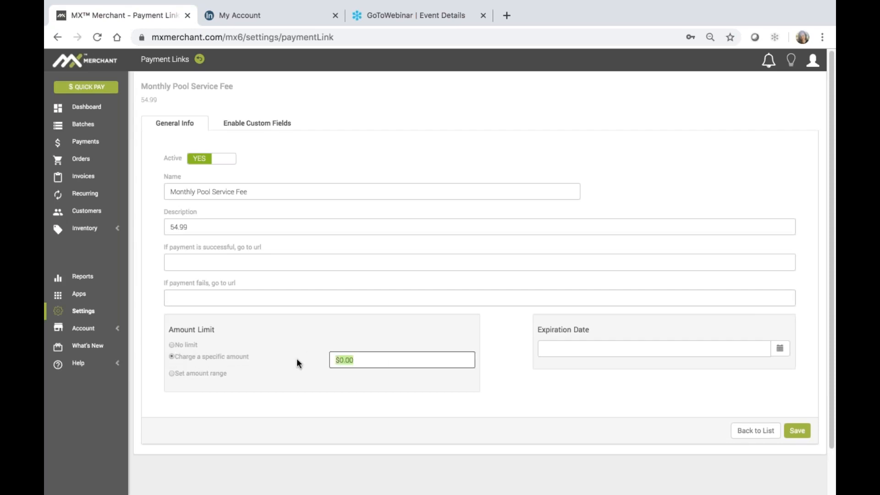
type("5499")
Set the payment link's expiration date to 04/04/2020
left_click(780, 349)
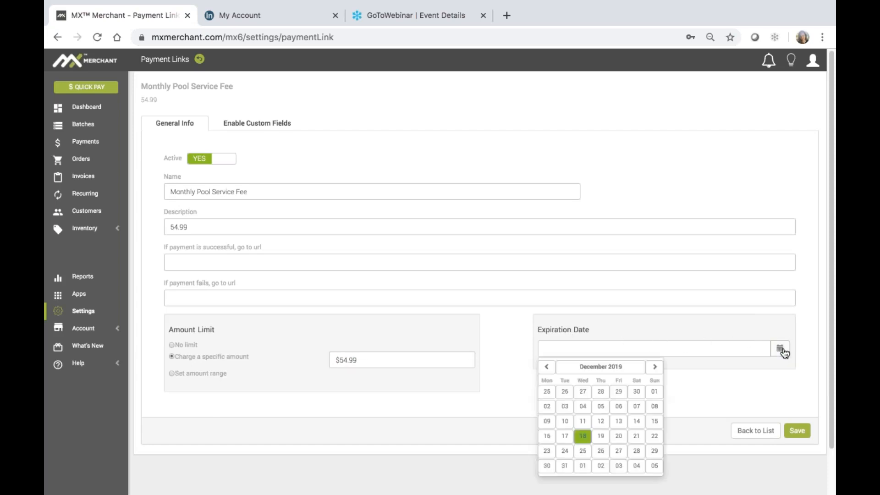
left_click(656, 367)
left_click(657, 367)
left_click(657, 368)
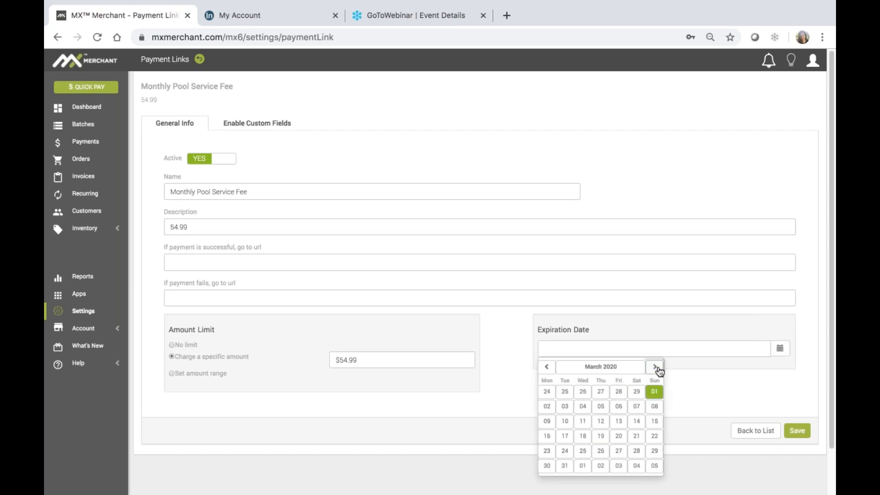
left_click(657, 368)
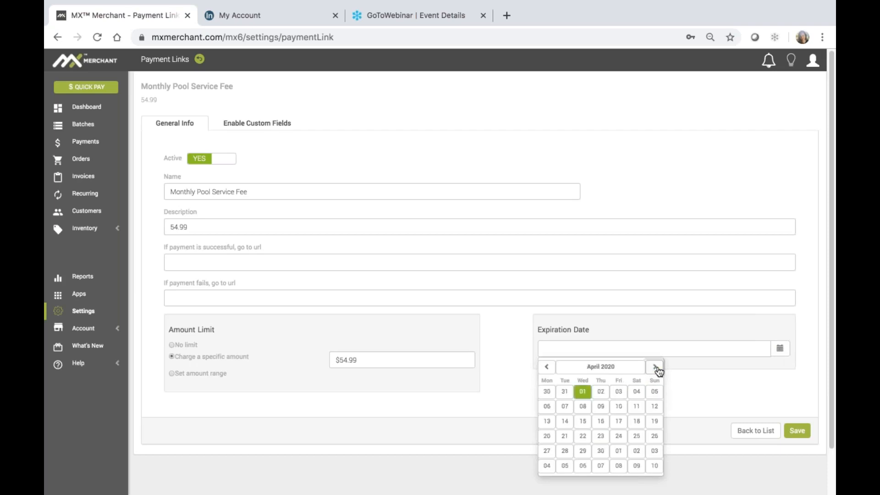
left_click(636, 393)
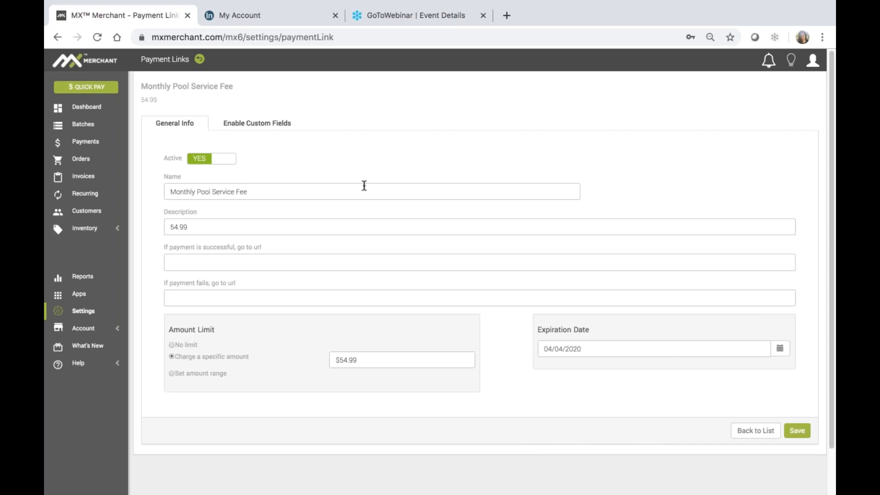
Check the custom fields available for the payment link without enabling any, and save the link
left_click(267, 128)
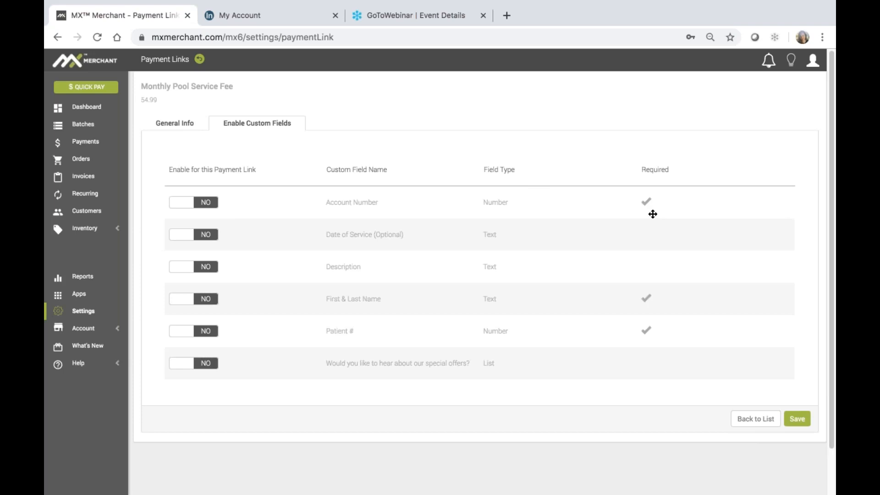
left_click(182, 126)
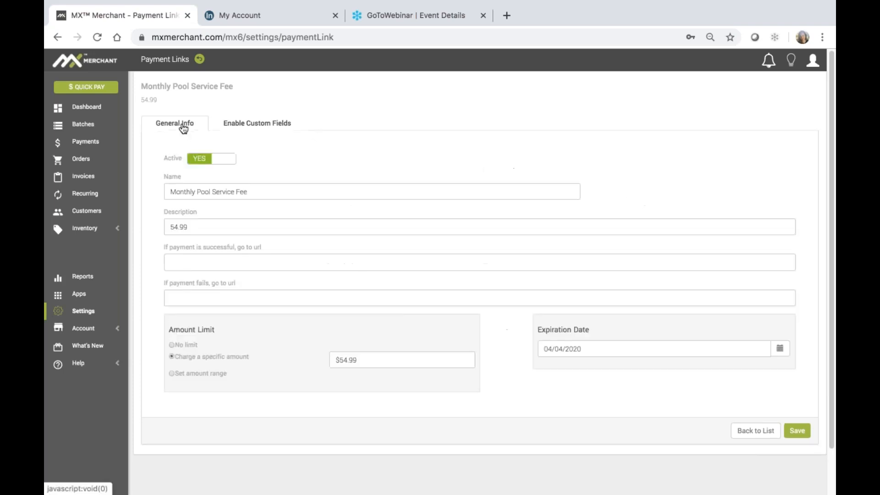
left_click(796, 433)
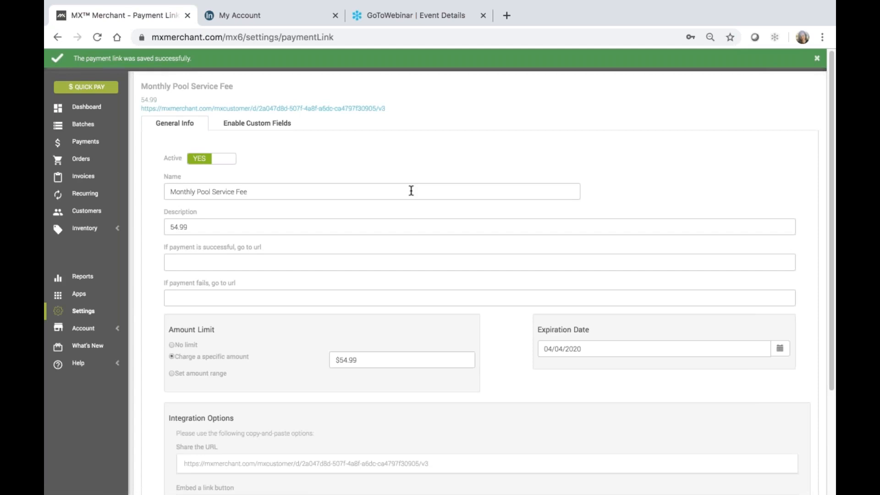
Preview the saved link's customer payment page and review its shareable URL and embeddable button code
left_click(348, 110)
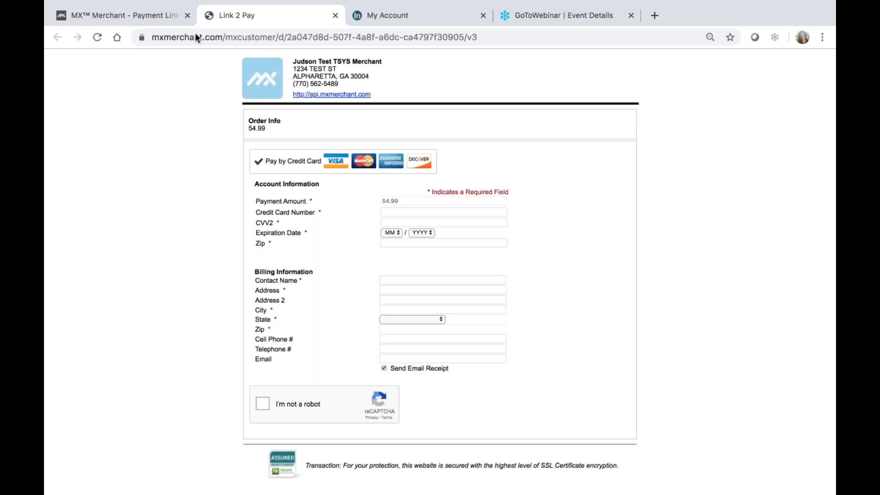
left_click(156, 10)
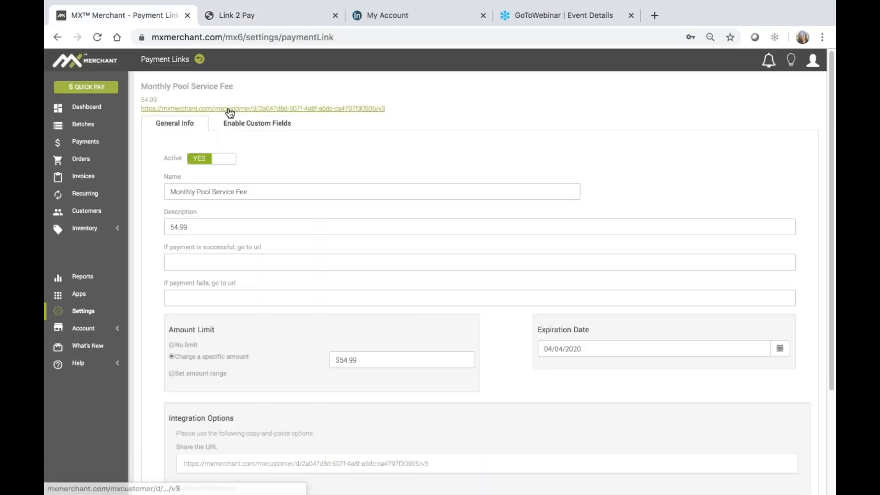
left_click_drag(387, 109, 136, 109)
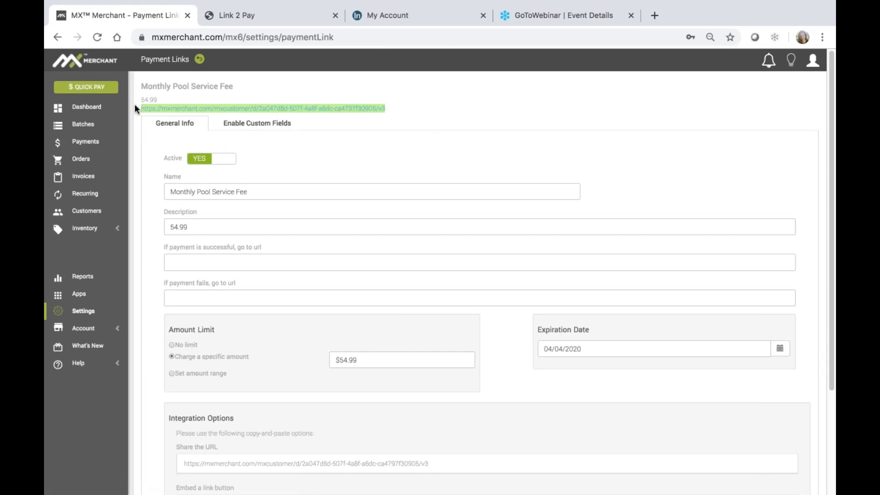
left_click(529, 110)
scroll(528, 110, "down", 3)
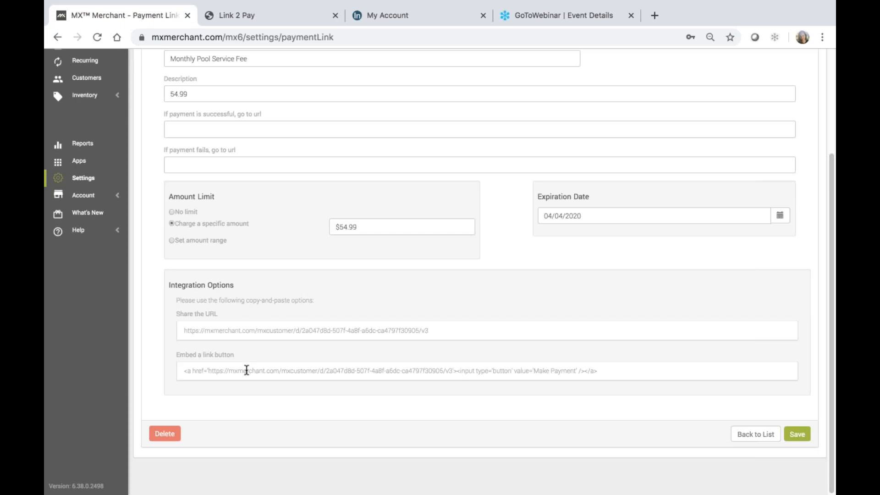
scroll(246, 370, "up", 3)
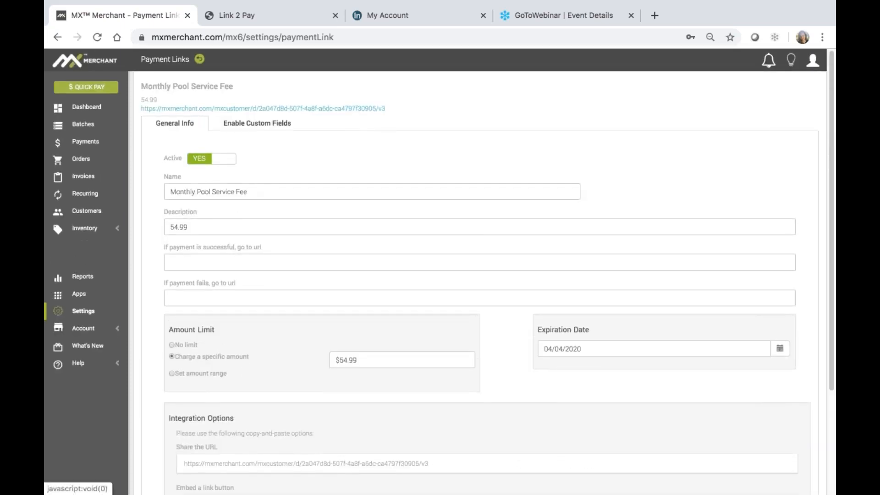
Examine the name, field type and required options for a new custom field, and close the form without saving
left_click(200, 59)
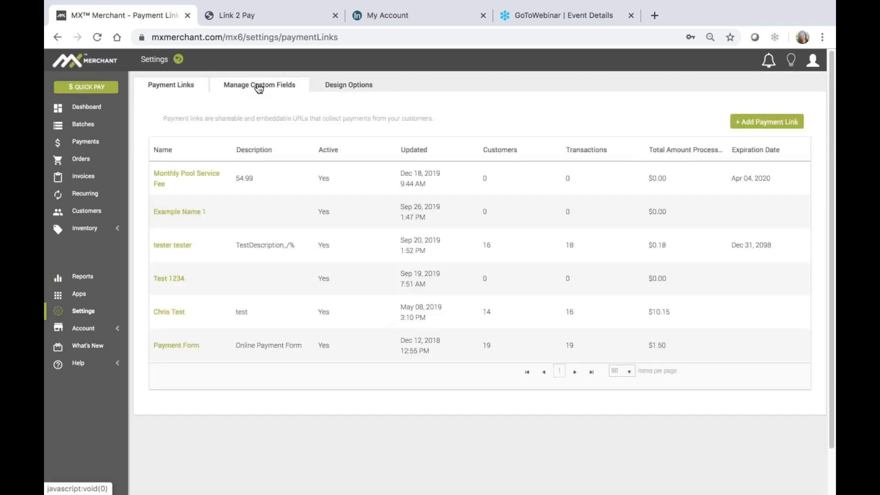
left_click(259, 89)
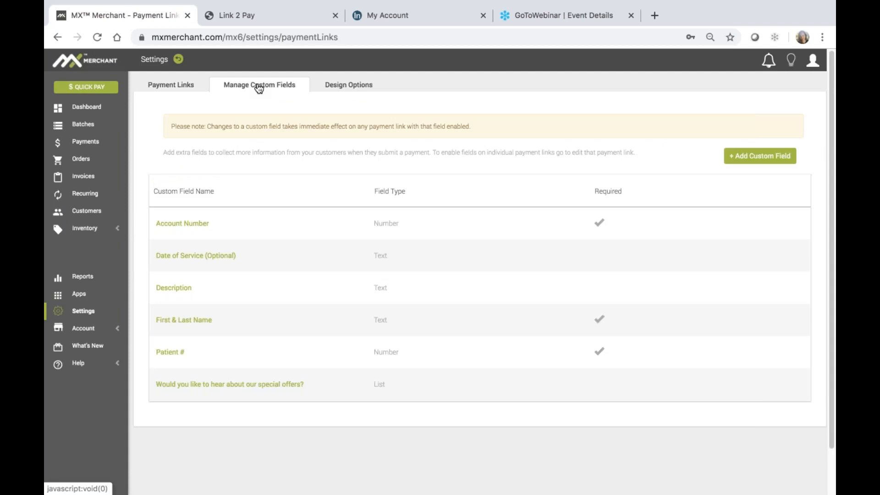
left_click(751, 158)
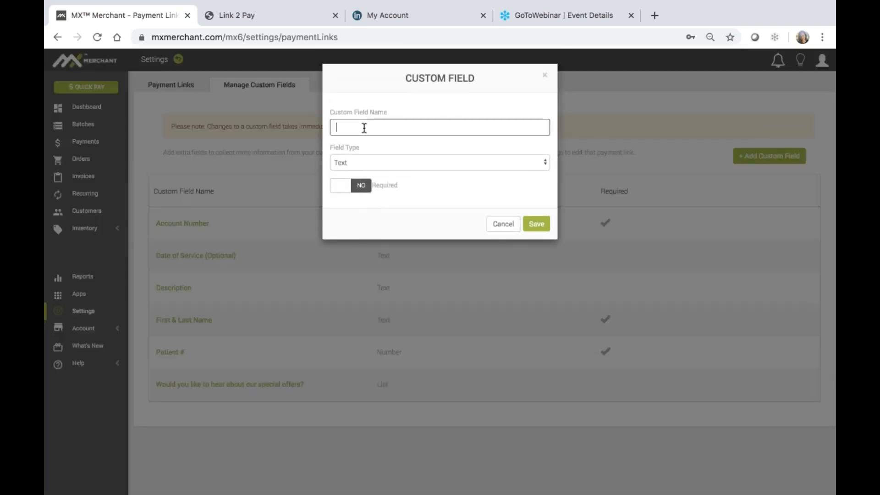
left_click(379, 163)
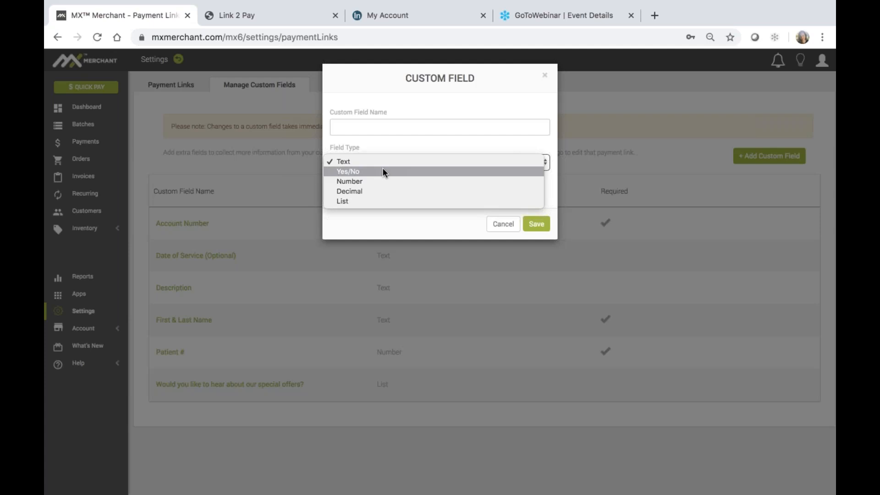
left_click(434, 146)
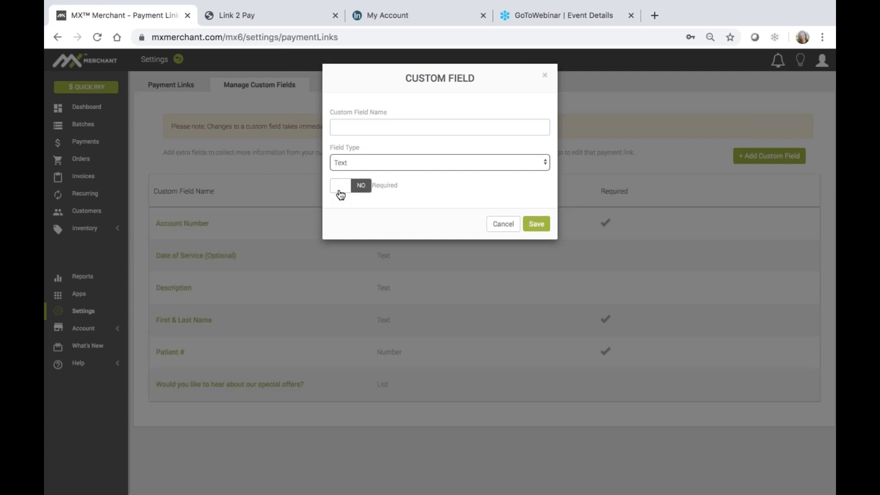
left_click(545, 75)
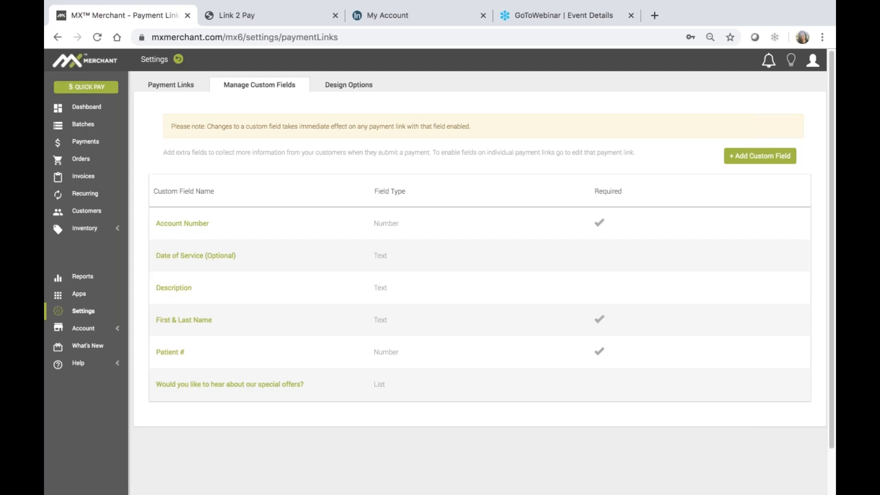
Review the design options for payment links and return to the payment links list through the main settings
left_click(368, 85)
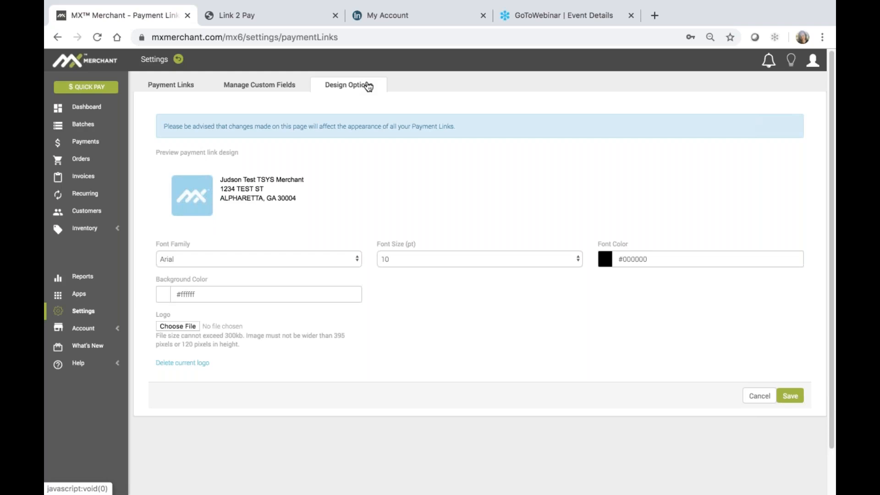
left_click(178, 60)
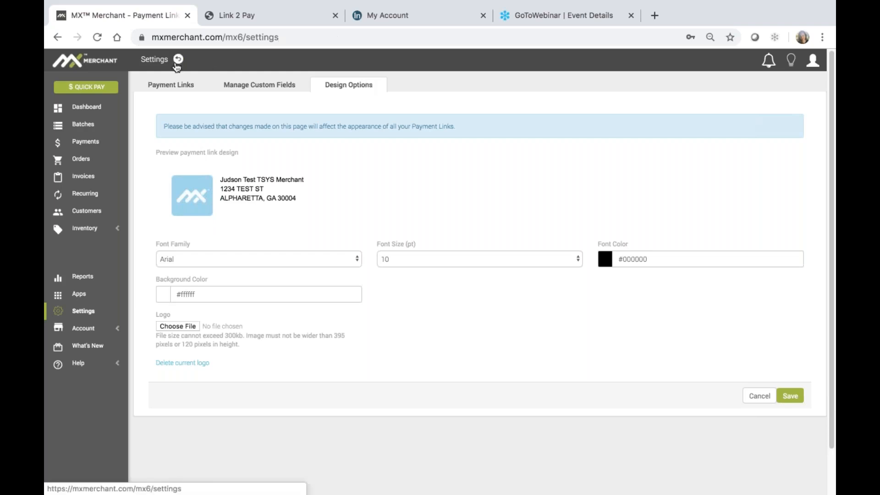
scroll(229, 275, "down", 5)
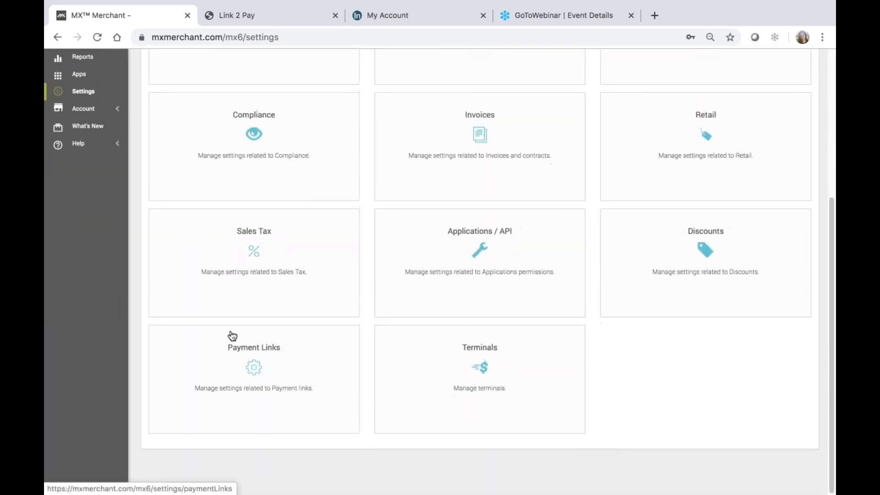
left_click(229, 336)
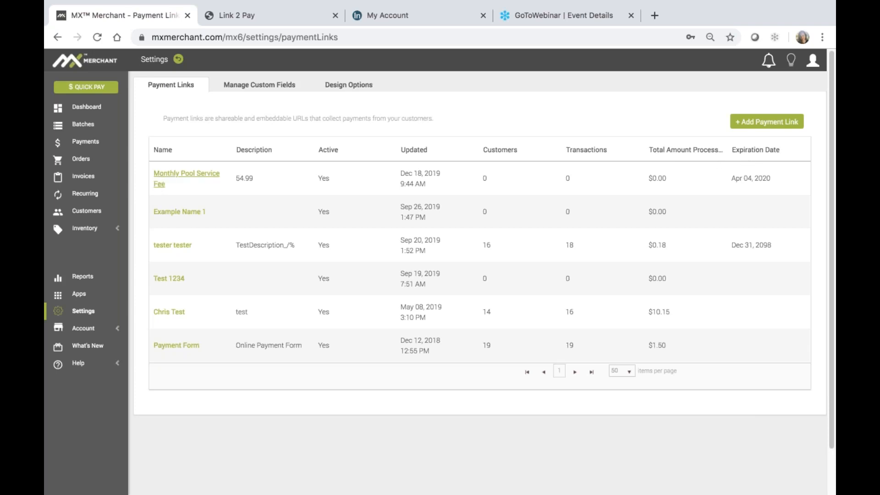
Review the Monthly Pool Service Fee link's settings and integration options, and return to the payment links list
left_click(161, 178)
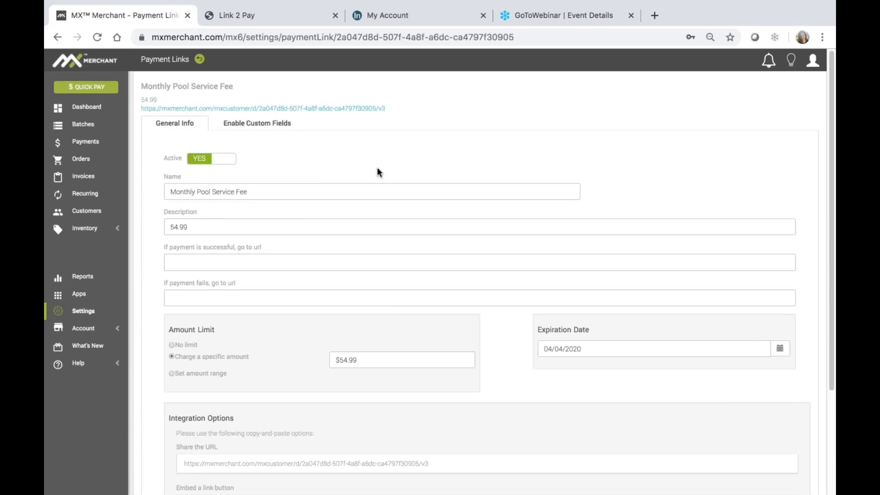
scroll(377, 168, "down", 3)
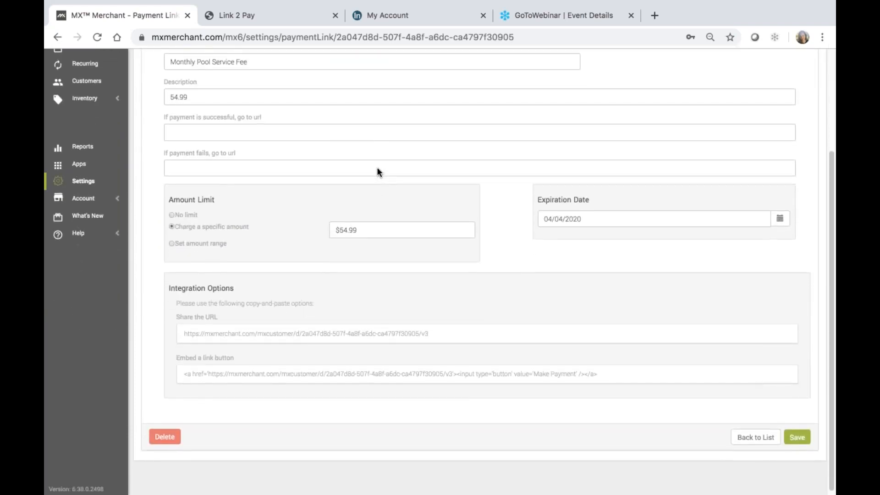
scroll(377, 172, "up", 3)
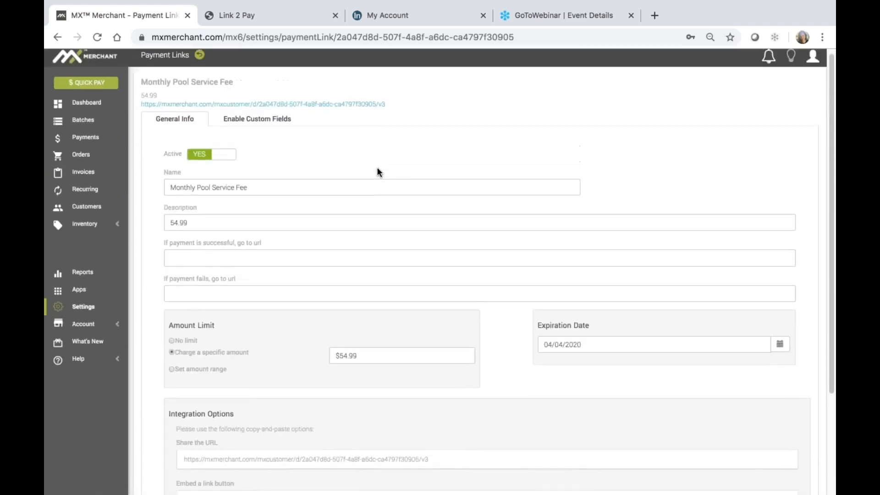
left_click(200, 59)
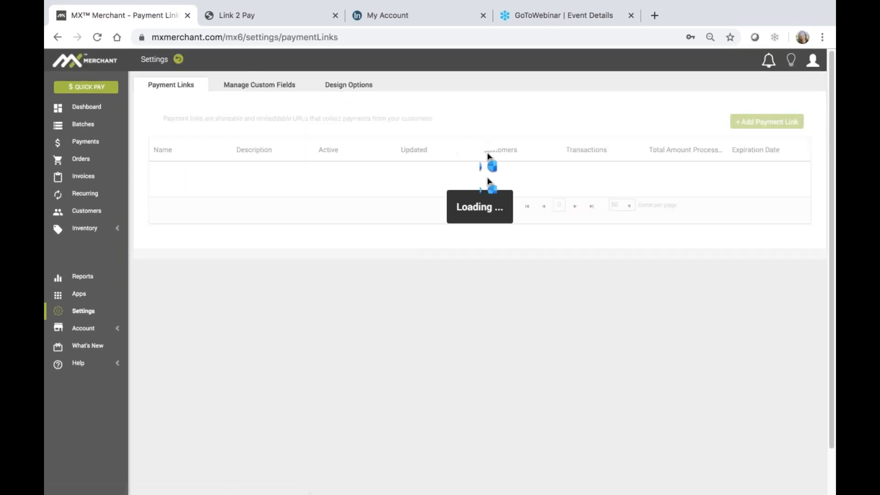